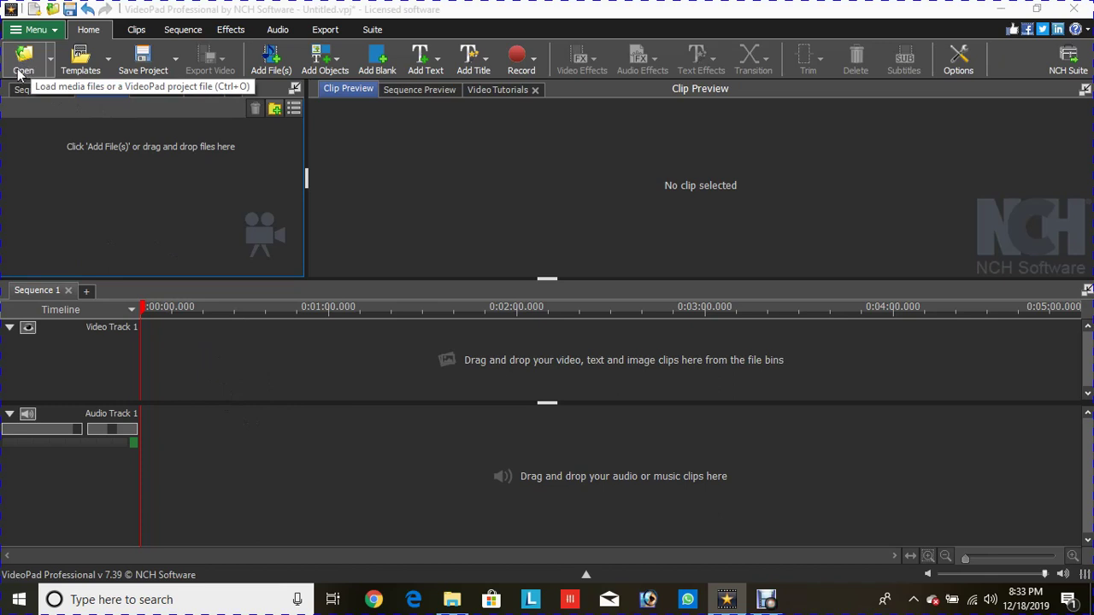
- Import final orbag.mp4 from the Videos folder into the video files bin
{"action": "left_click", "coordinate": [23, 69]}
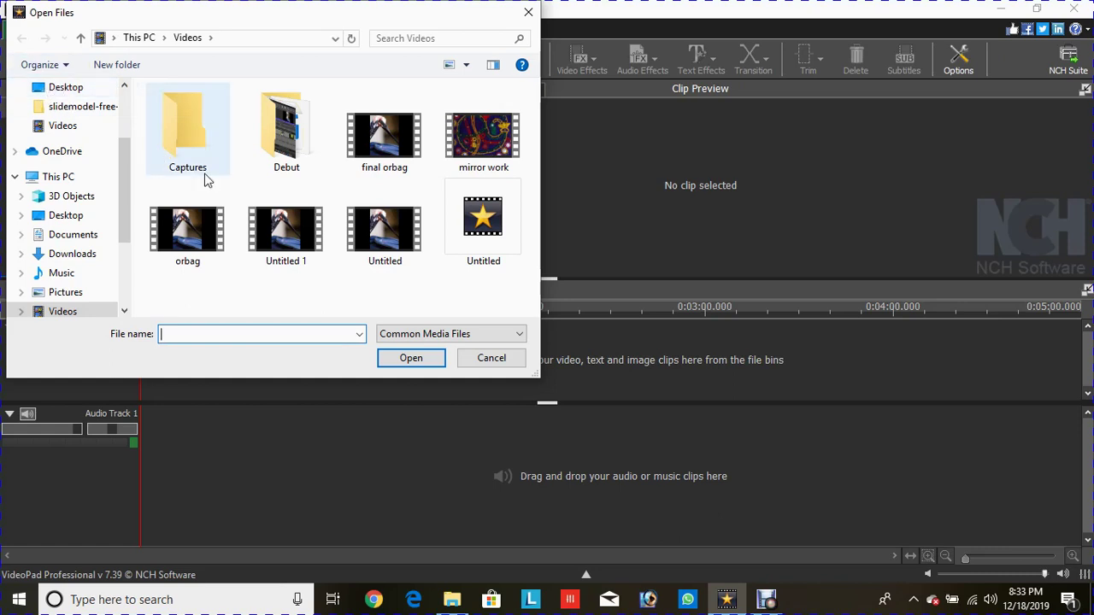
{"action": "left_click", "coordinate": [407, 162]}
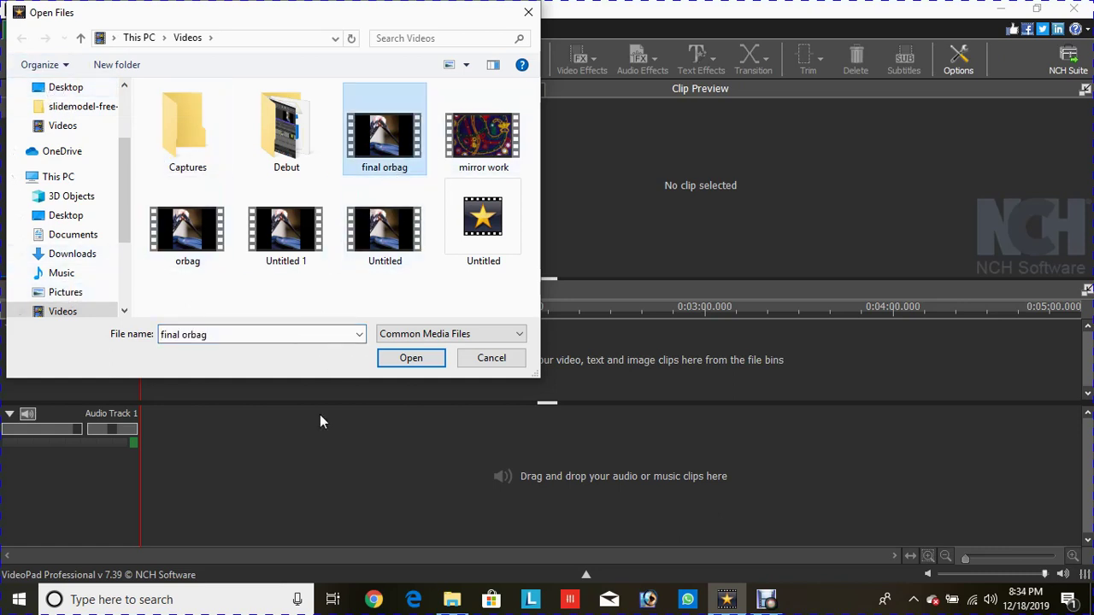
{"action": "left_click", "coordinate": [389, 364]}
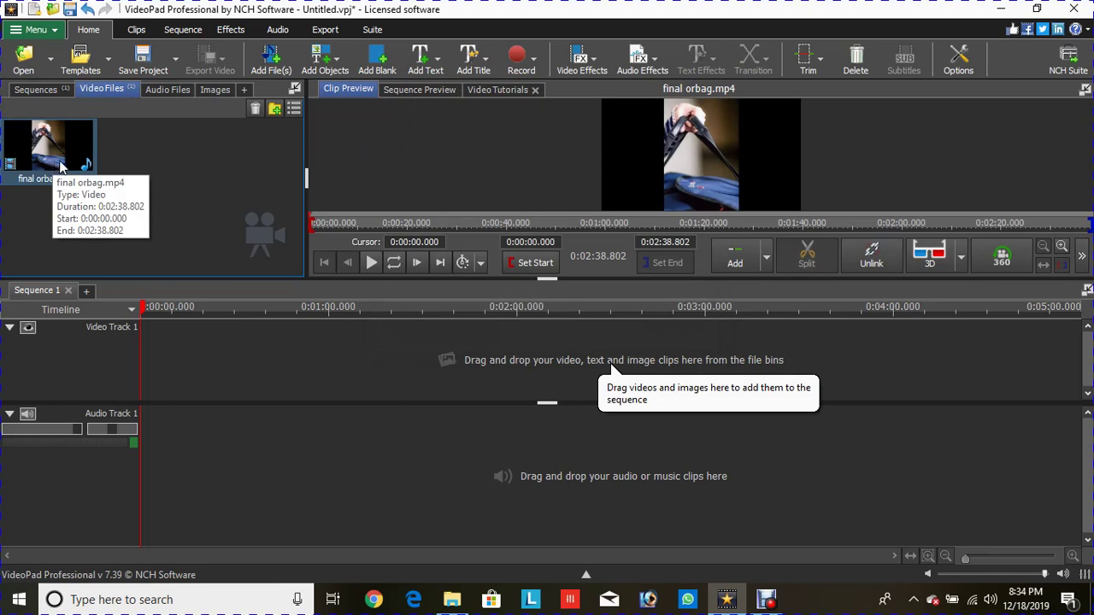
- Place final orbag.mp4 at 0:00 in the sequence and lift it to Video Track 2
{"action": "left_click_drag", "start_coordinate": [59, 165], "coordinate": [225, 367]}
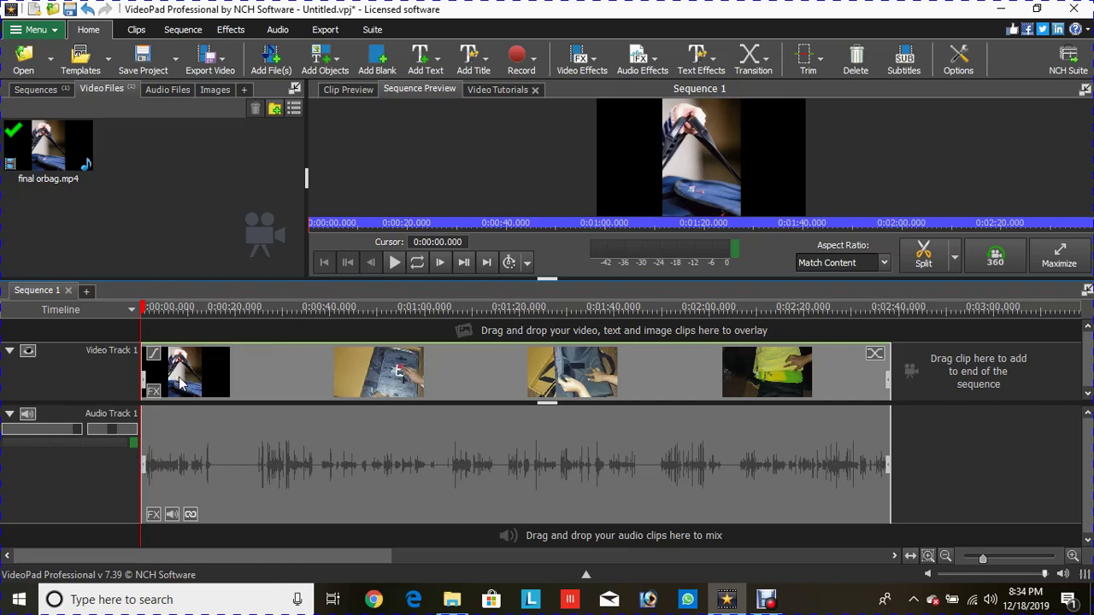
{"action": "left_click_drag", "start_coordinate": [180, 384], "coordinate": [182, 342]}
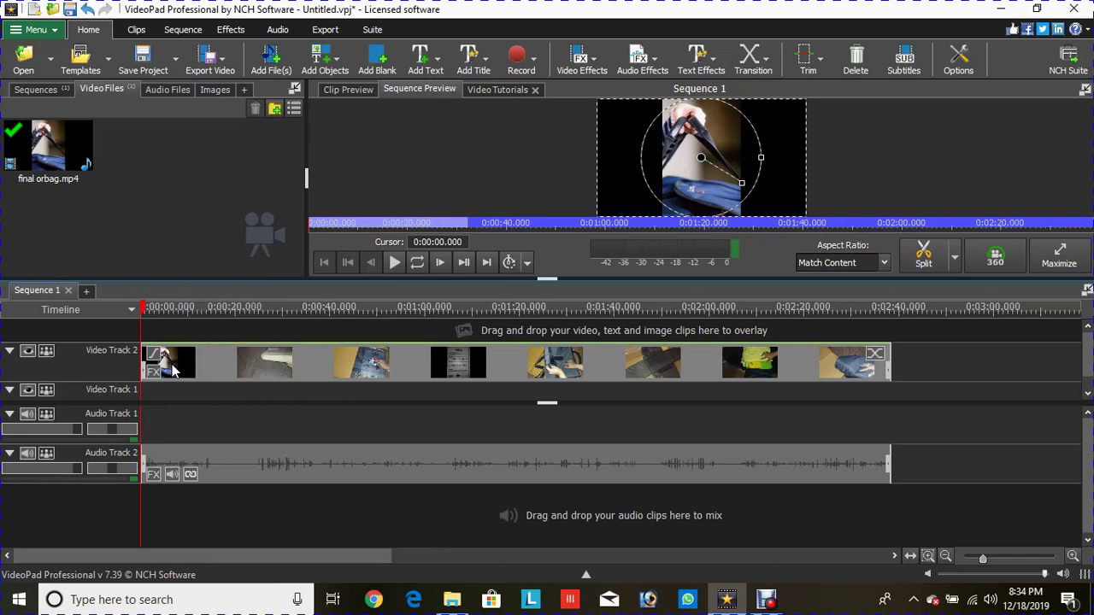
- Lift the final orbag.mp4 clip two more tracks so it sits on new Video Track 4
{"action": "left_click_drag", "start_coordinate": [174, 370], "coordinate": [177, 339]}
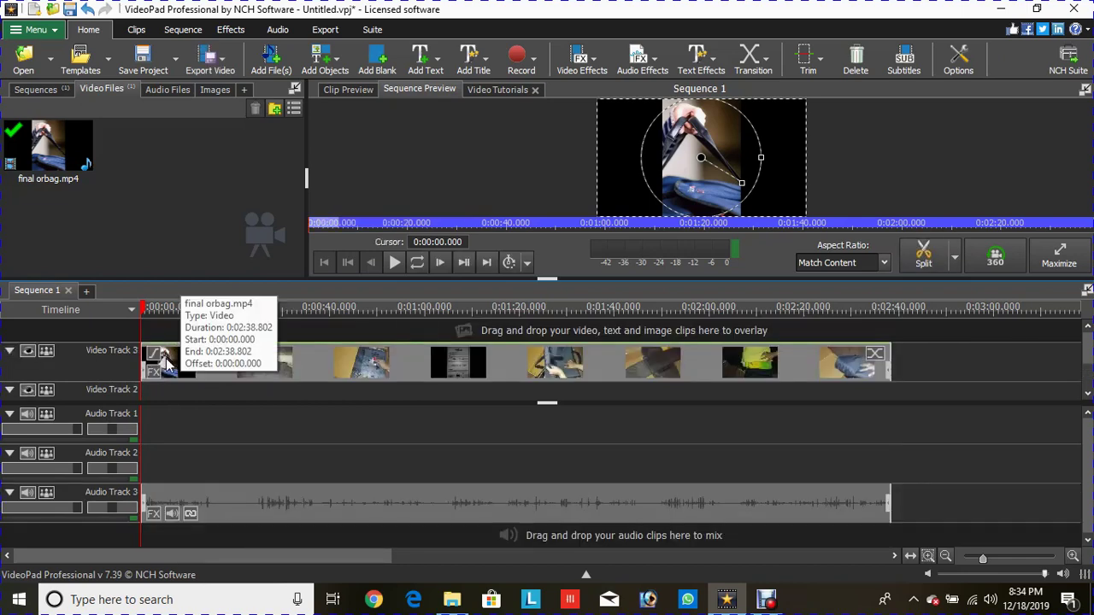
{"action": "left_click_drag", "start_coordinate": [168, 363], "coordinate": [171, 340]}
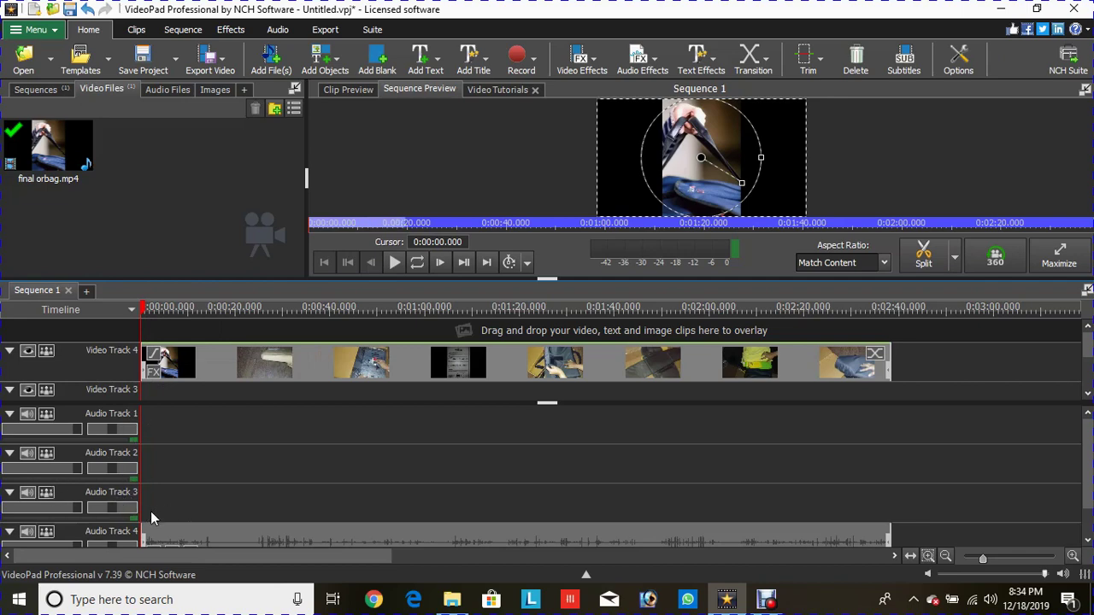
- Import Things_Are_Going_Southampton.mp3 from the Desktop into the audio files bin
{"action": "left_click", "coordinate": [26, 64]}
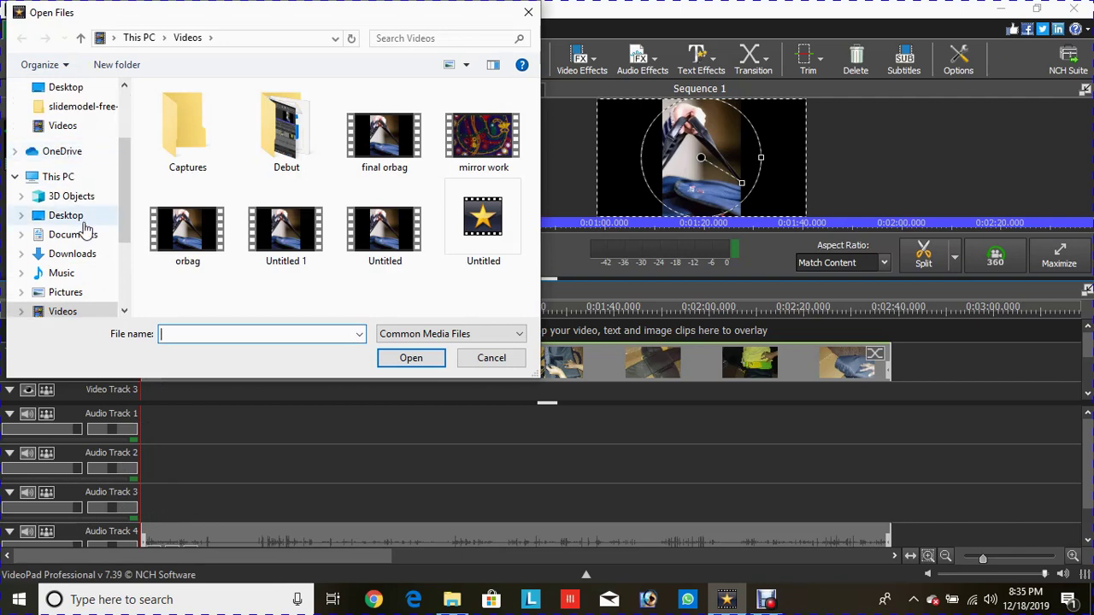
{"action": "left_click", "coordinate": [83, 220]}
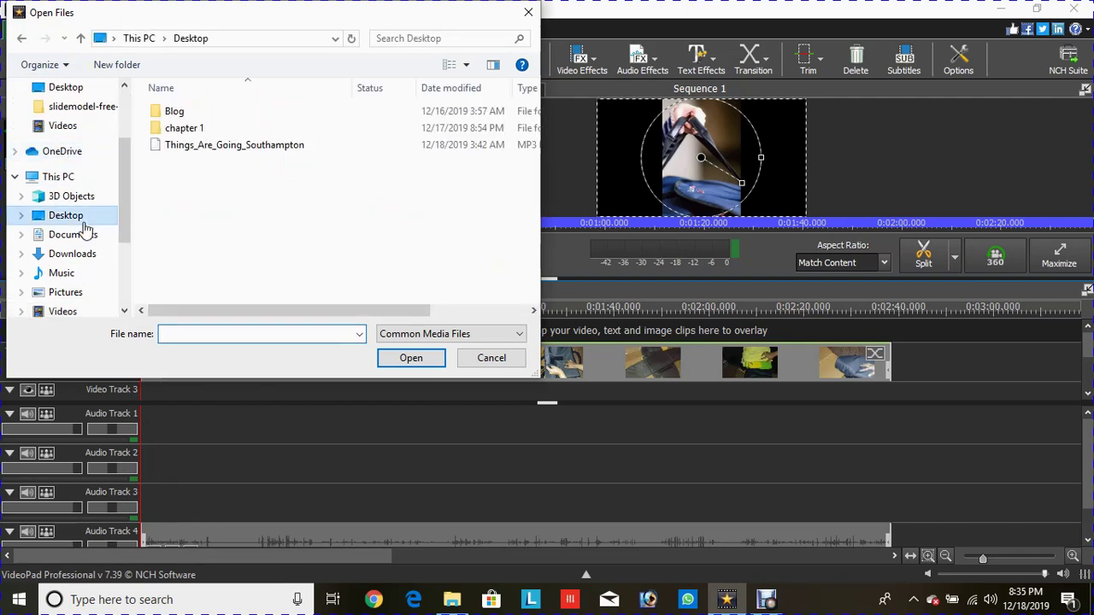
{"action": "left_click", "coordinate": [241, 147]}
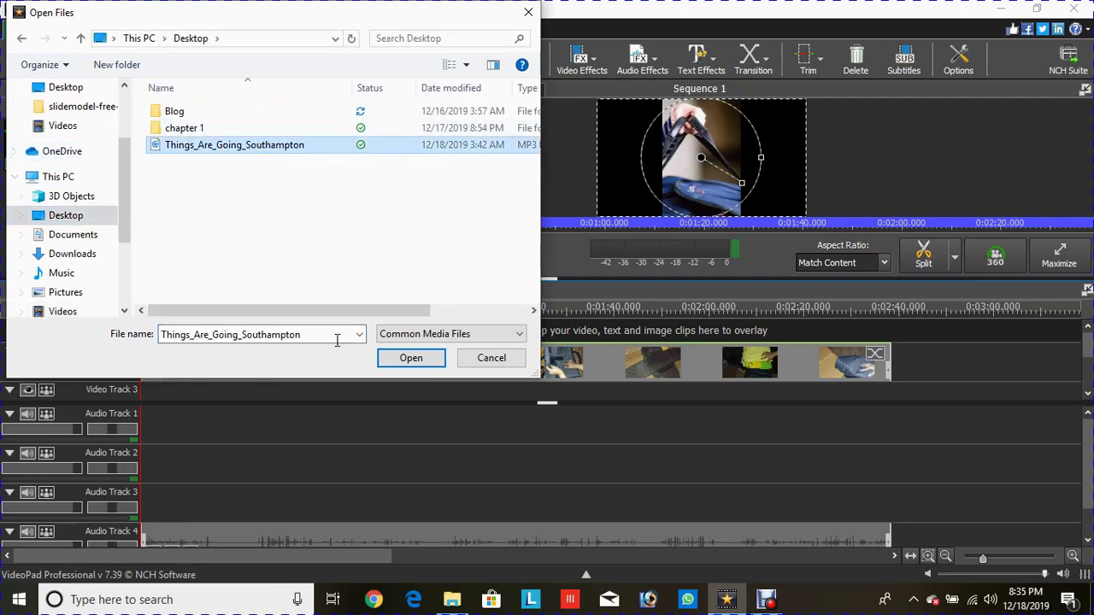
{"action": "left_click", "coordinate": [399, 362]}
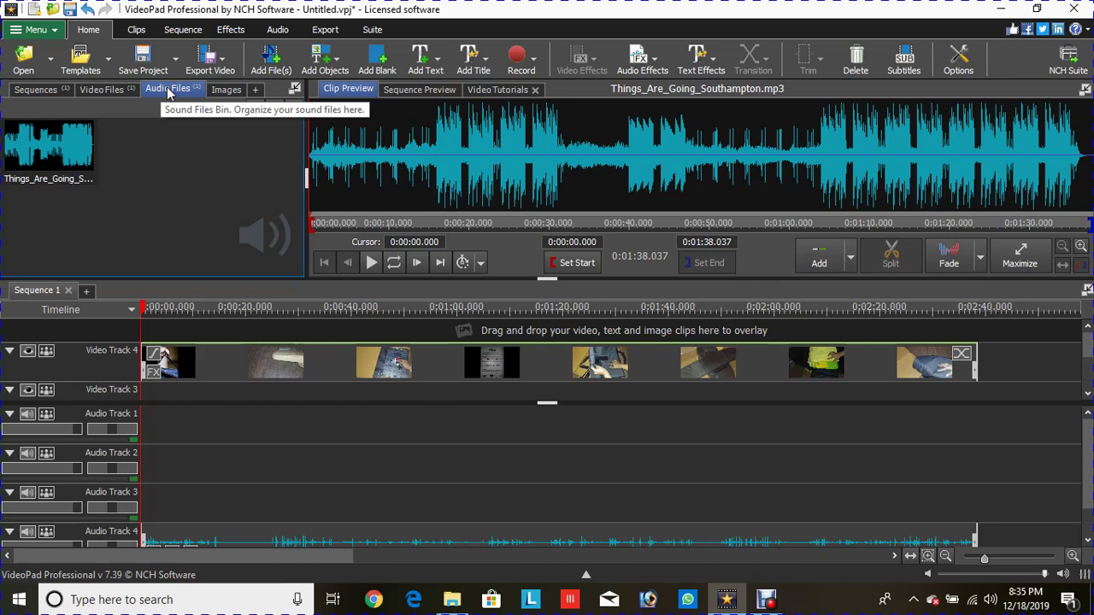
- Place Things_Are_Going_Southampton.mp3 at 0:00 on Audio Track 1 and zoom the timeline to check it
{"action": "left_click_drag", "start_coordinate": [48, 149], "coordinate": [128, 425]}
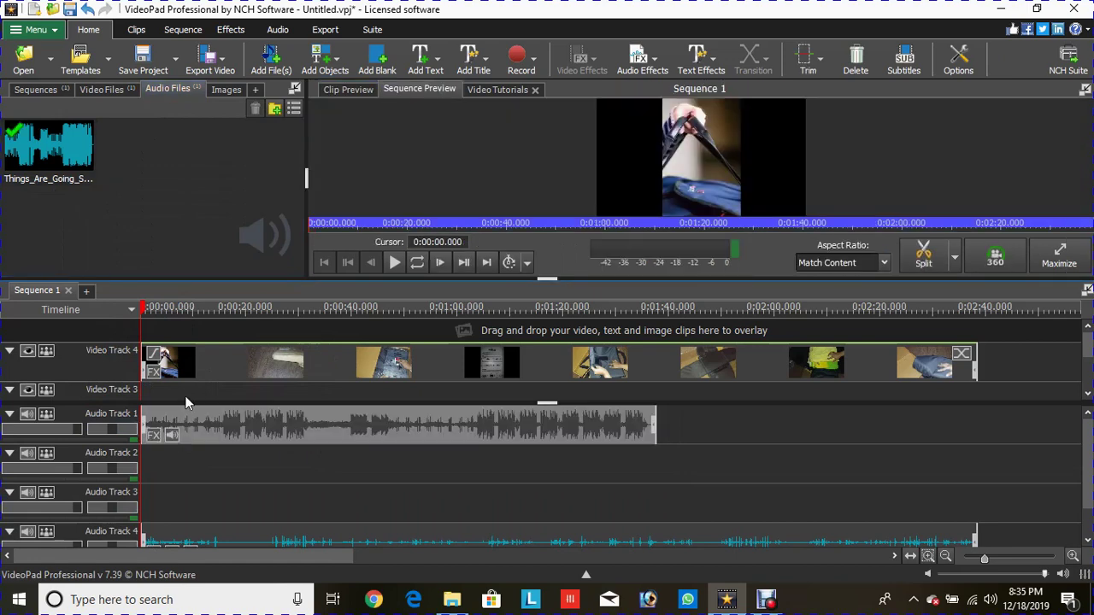
{"action": "scroll", "coordinate": [209, 490], "scroll_direction": "up", "scroll_amount": 6}
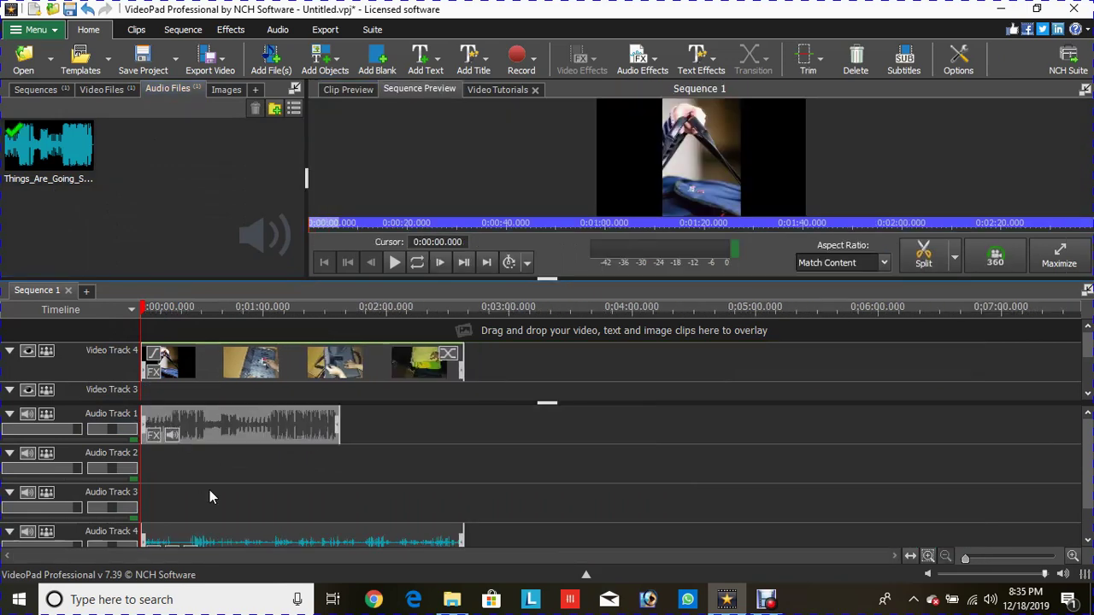
{"action": "scroll", "coordinate": [209, 490], "scroll_direction": "down", "scroll_amount": 4}
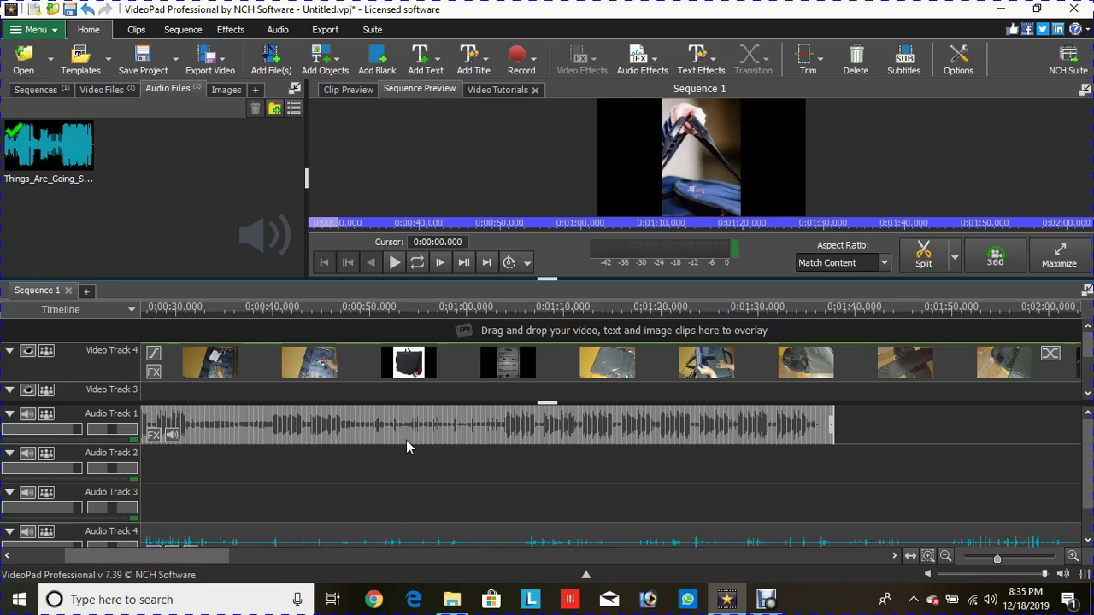
- Play and stop the sequence to hear the music at 100% volume, then zoom the timeline
{"action": "left_click", "coordinate": [394, 263]}
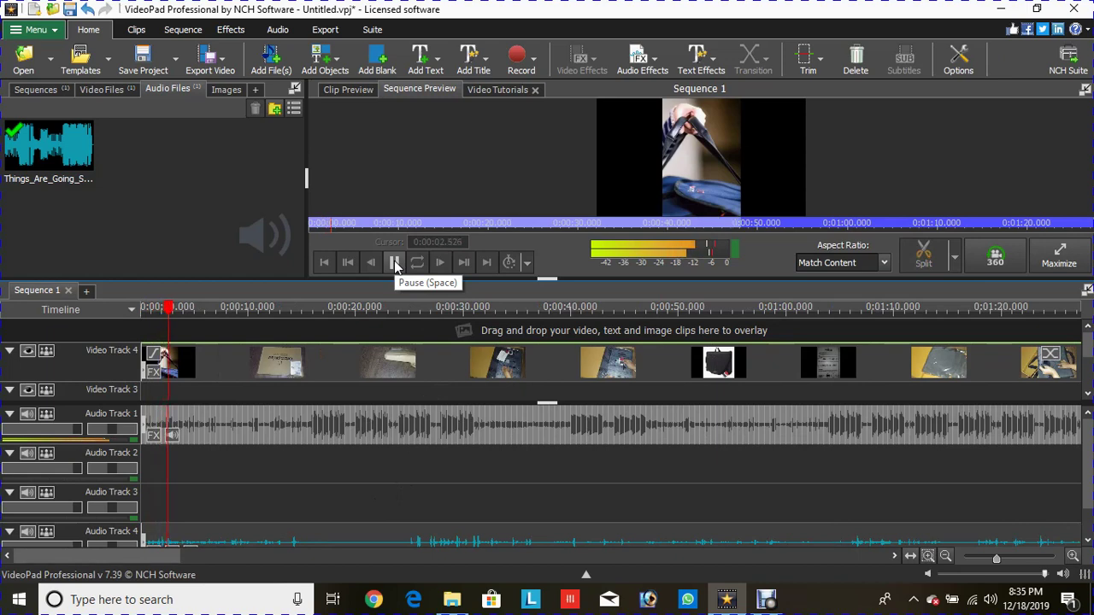
{"action": "left_click", "coordinate": [394, 263]}
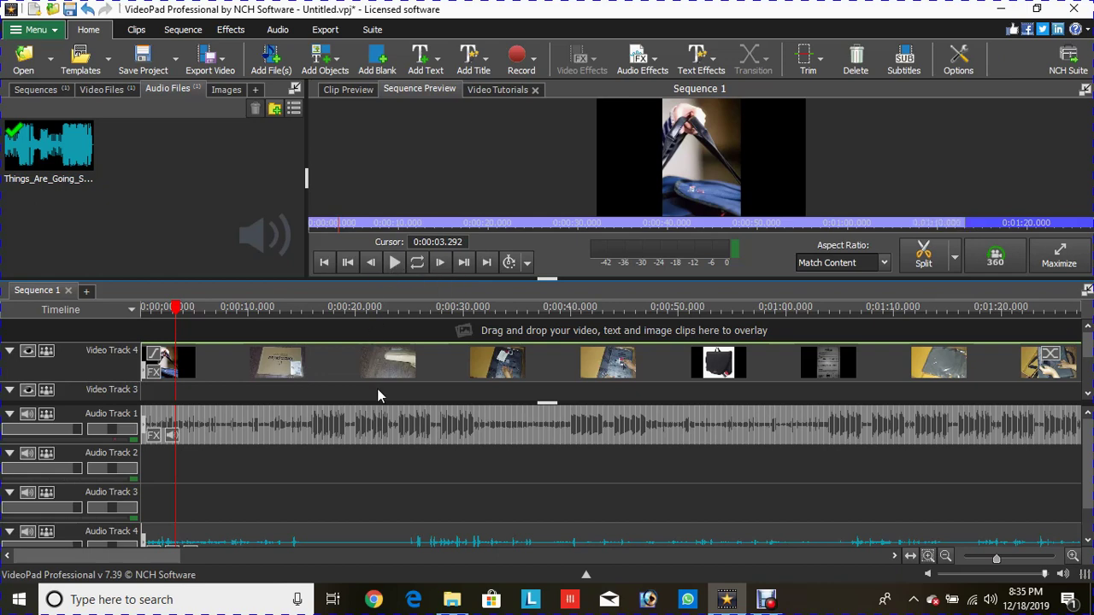
{"action": "scroll", "coordinate": [377, 388], "scroll_direction": "down", "scroll_amount": 5}
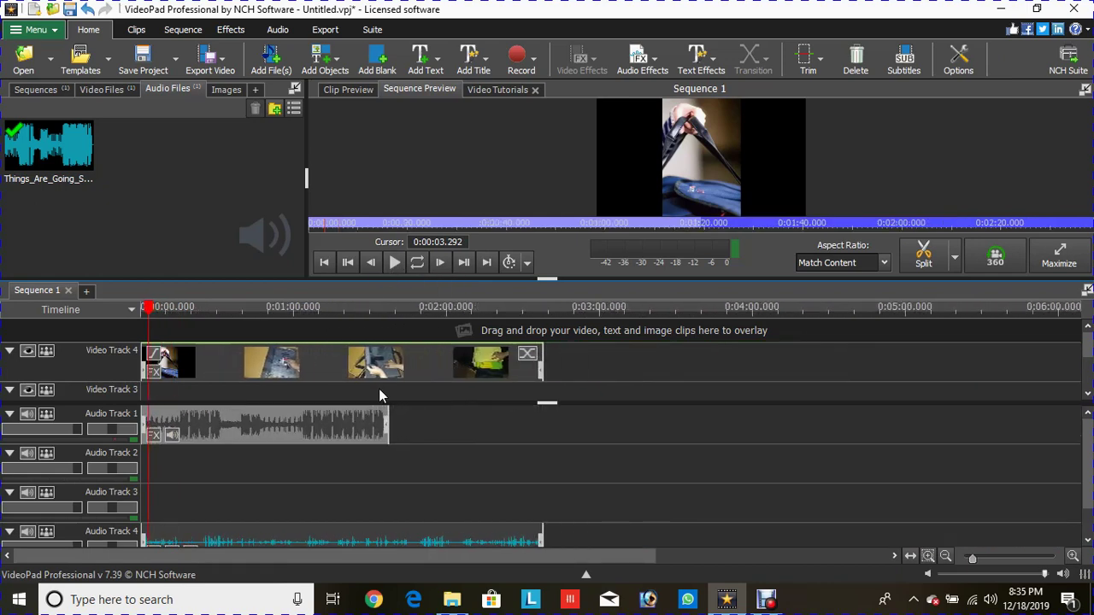
{"action": "scroll", "coordinate": [378, 388], "scroll_direction": "up", "scroll_amount": 2}
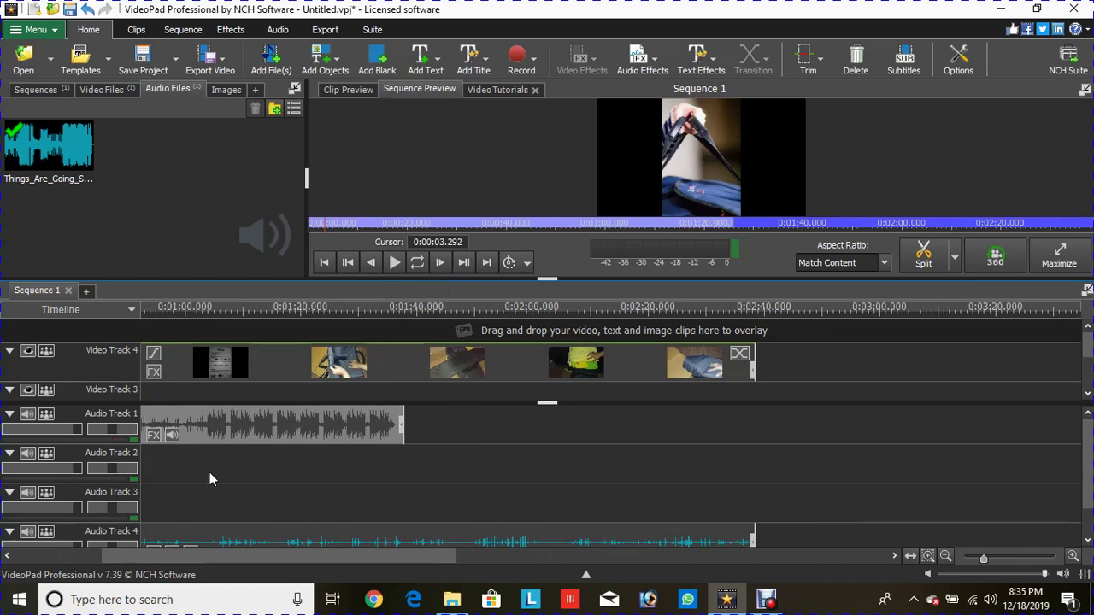
- Lower the music clip's volume to about 32 and play the sequence to check the mix
{"action": "left_click", "coordinate": [173, 435]}
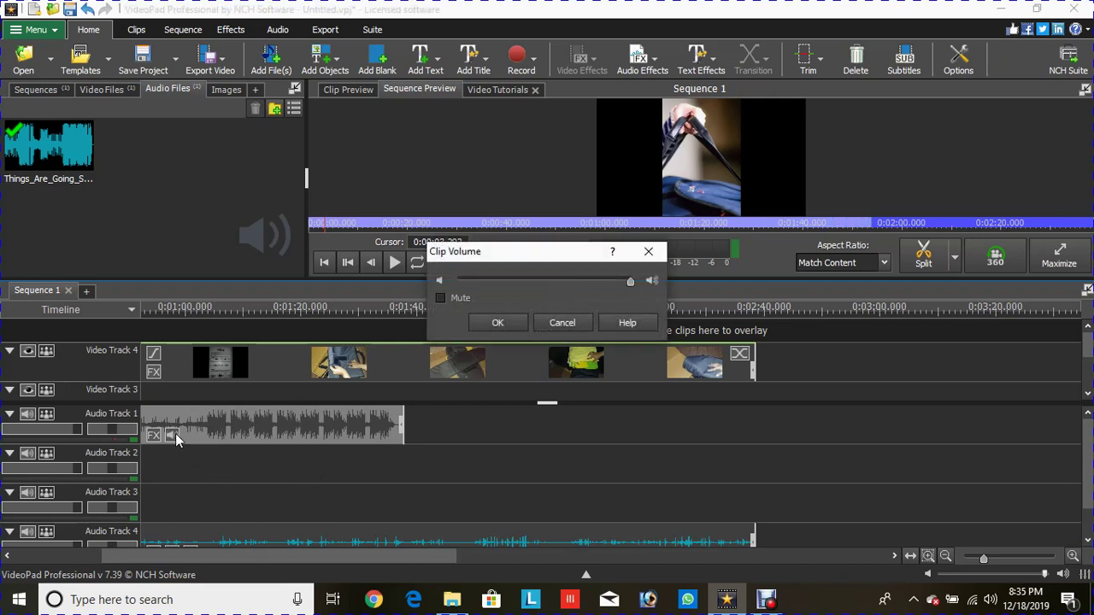
{"action": "left_click_drag", "start_coordinate": [630, 283], "coordinate": [493, 286]}
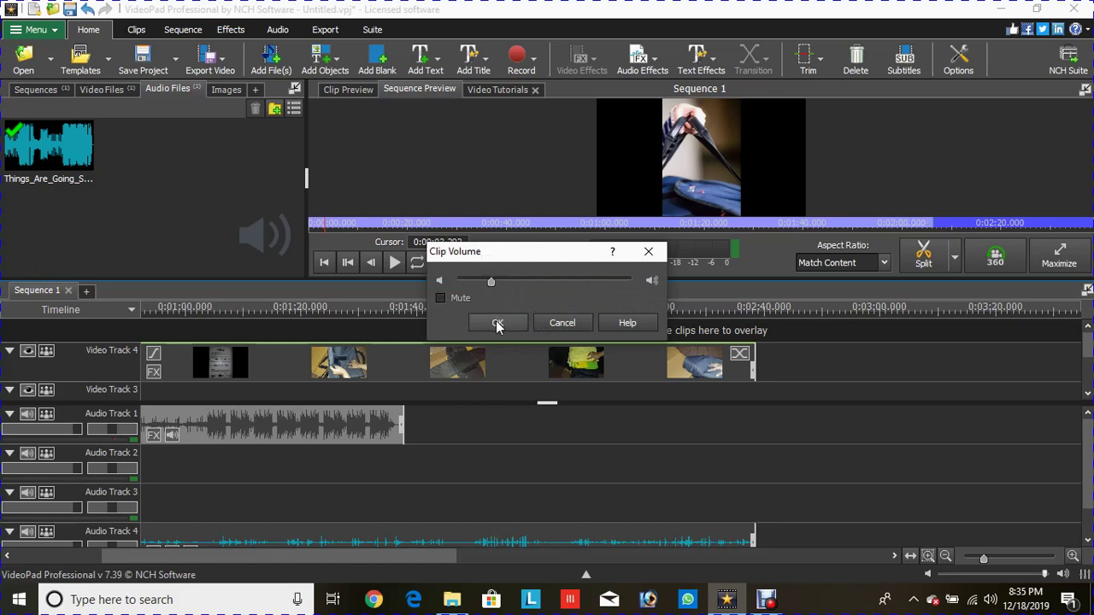
{"action": "left_click", "coordinate": [498, 322]}
{"action": "left_click", "coordinate": [392, 263]}
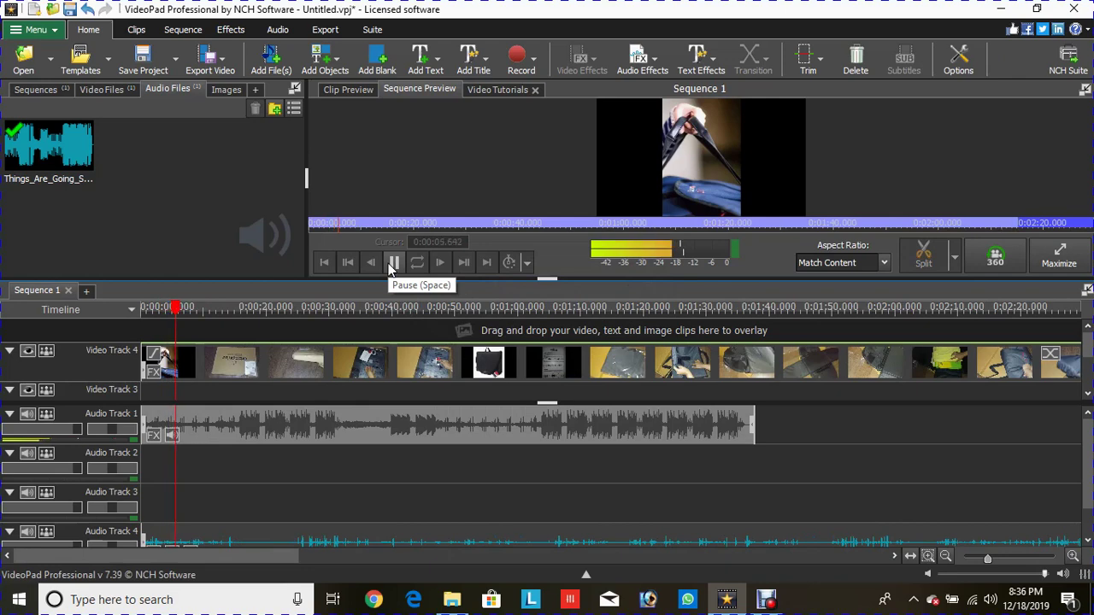
- Pause playback, return the playhead to 0:00:00.000, and show the Export Video choices
{"action": "left_click", "coordinate": [392, 262]}
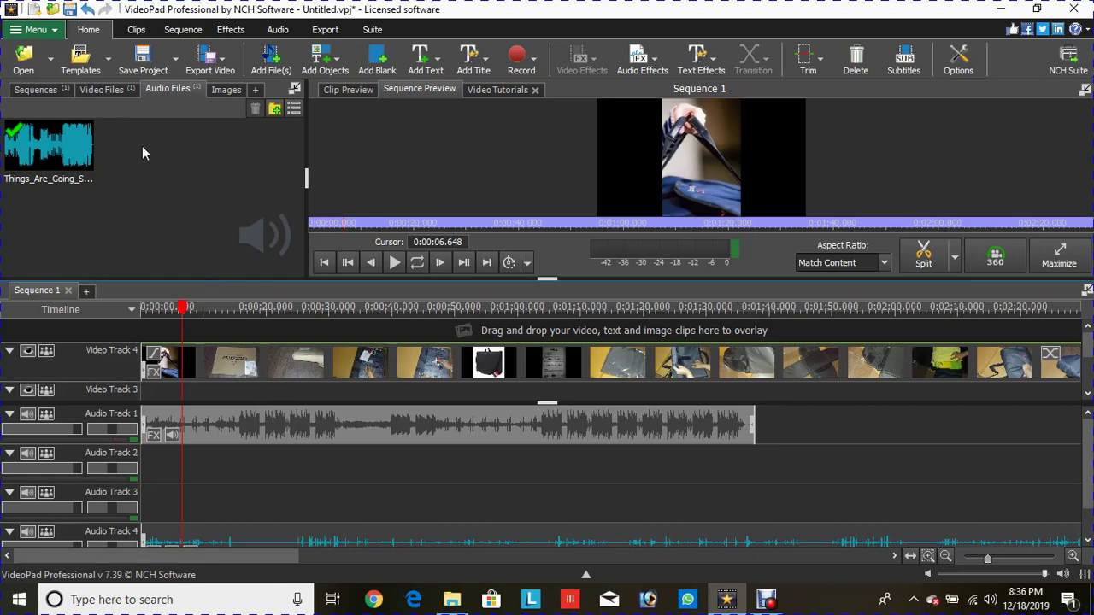
{"action": "left_click_drag", "start_coordinate": [182, 308], "coordinate": [124, 316]}
{"action": "left_click", "coordinate": [216, 61]}
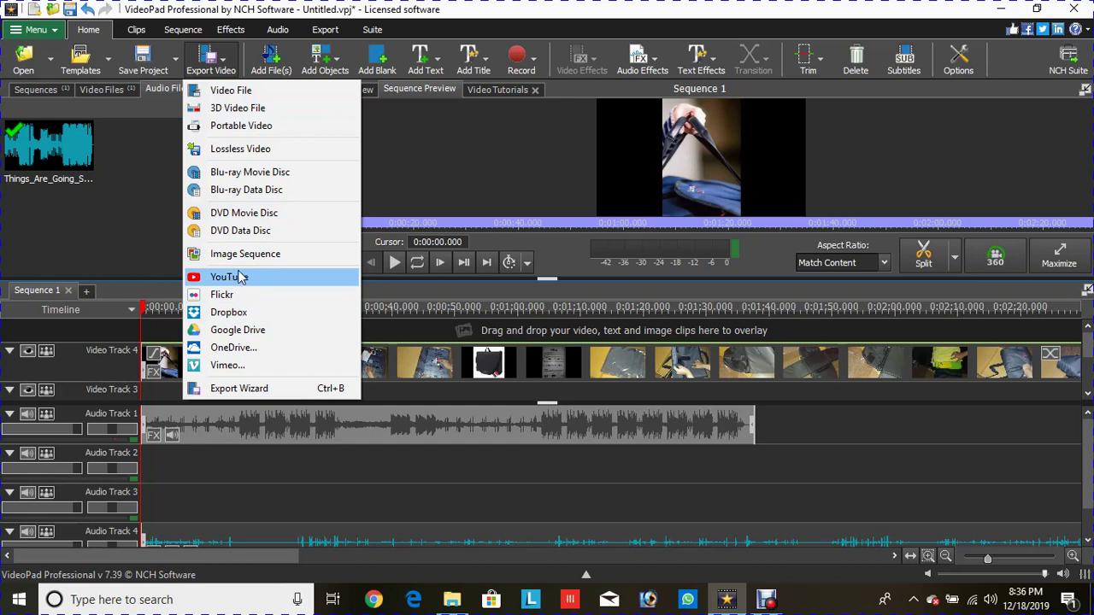
- Dismiss the export menu, cancel the Open Files dialog, then choose Export Video > Video File
{"action": "left_click", "coordinate": [111, 177]}
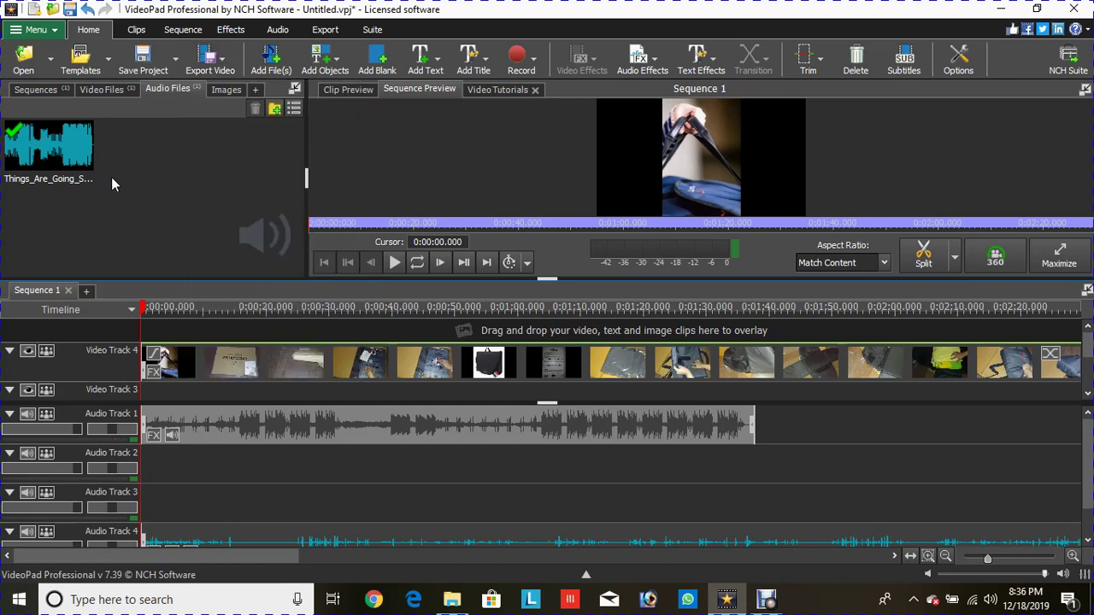
{"action": "left_click", "coordinate": [26, 62]}
{"action": "scroll", "coordinate": [54, 225], "scroll_direction": "up", "scroll_amount": 3}
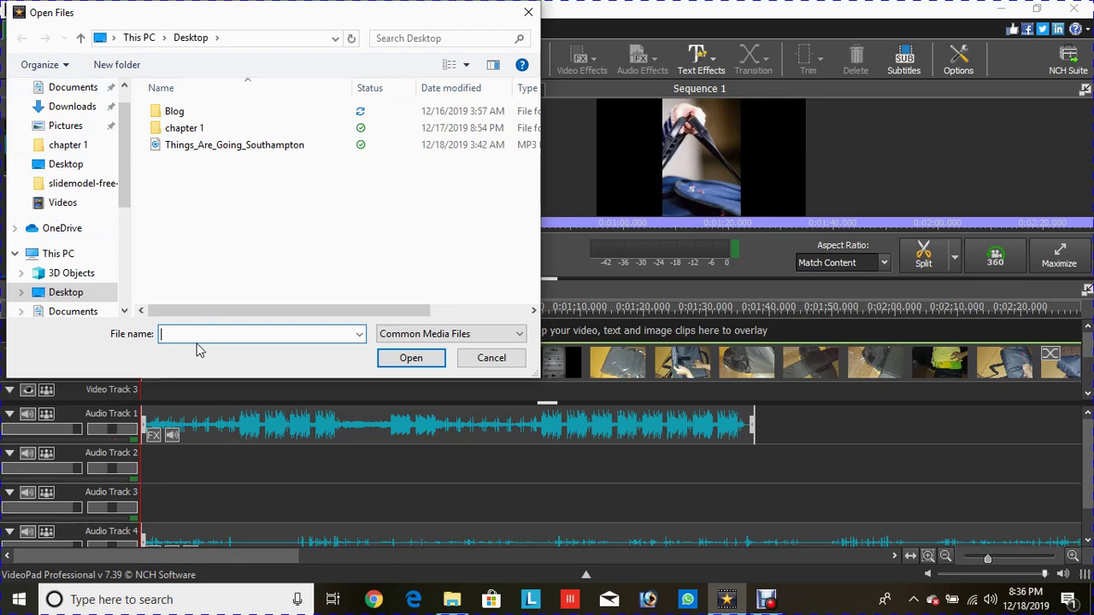
{"action": "left_click", "coordinate": [491, 358]}
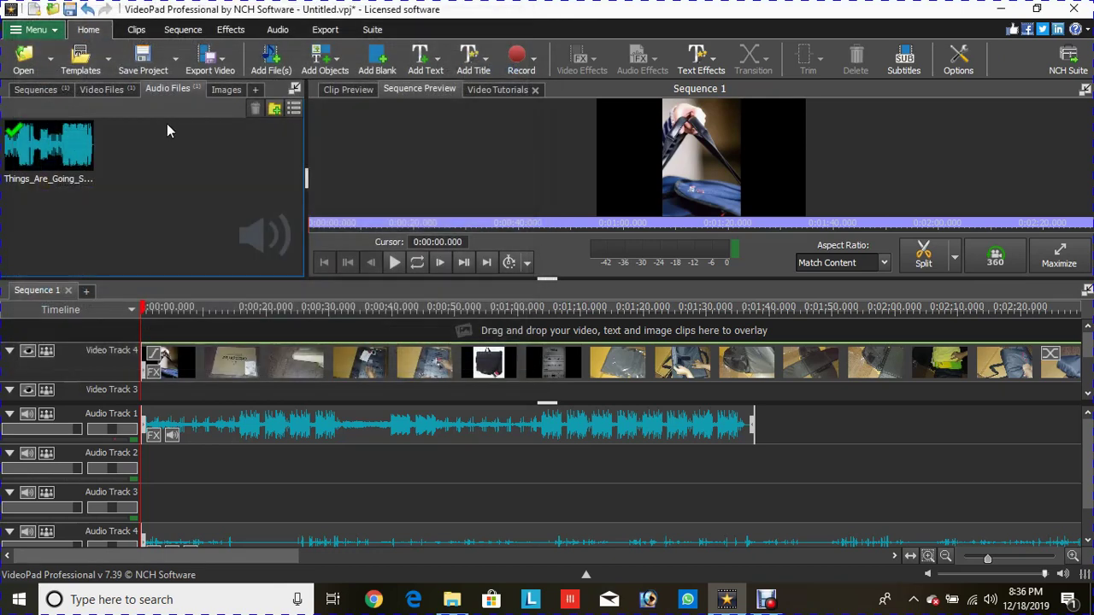
{"action": "left_click", "coordinate": [210, 56]}
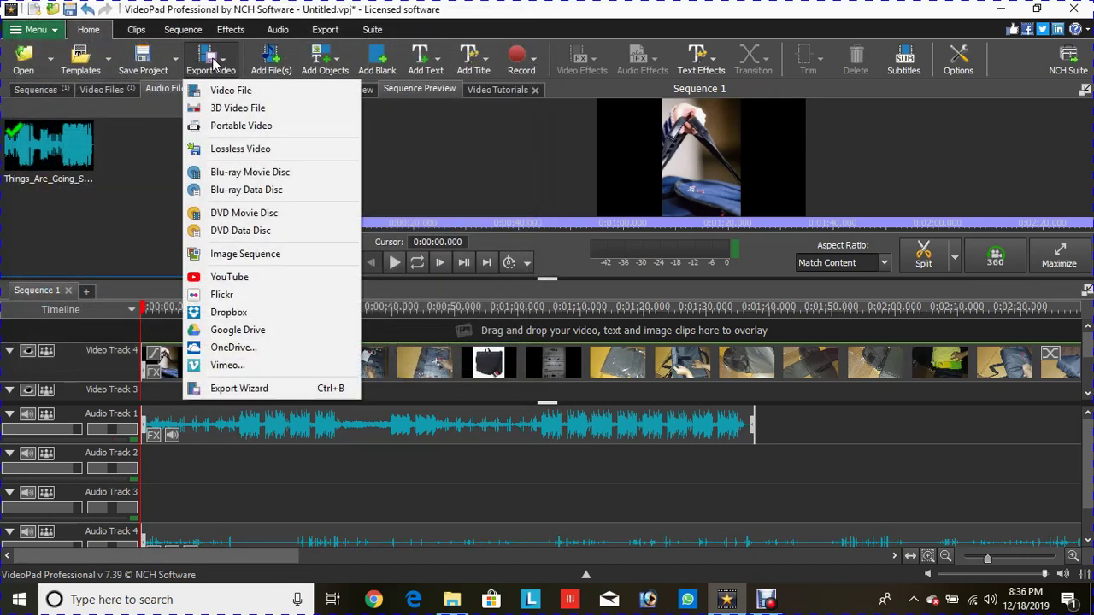
{"action": "left_click", "coordinate": [218, 93]}
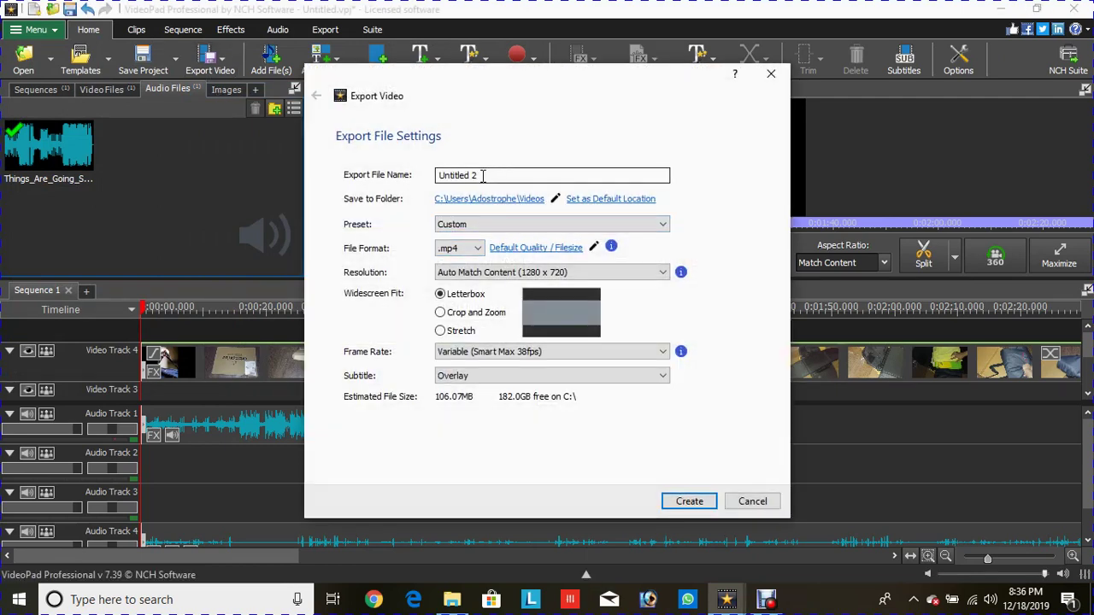
- Export Untitled 2.mp4 with Widescreen Fit set to Stretch and Variable frame rate
{"action": "left_click_drag", "start_coordinate": [483, 174], "coordinate": [434, 175]}
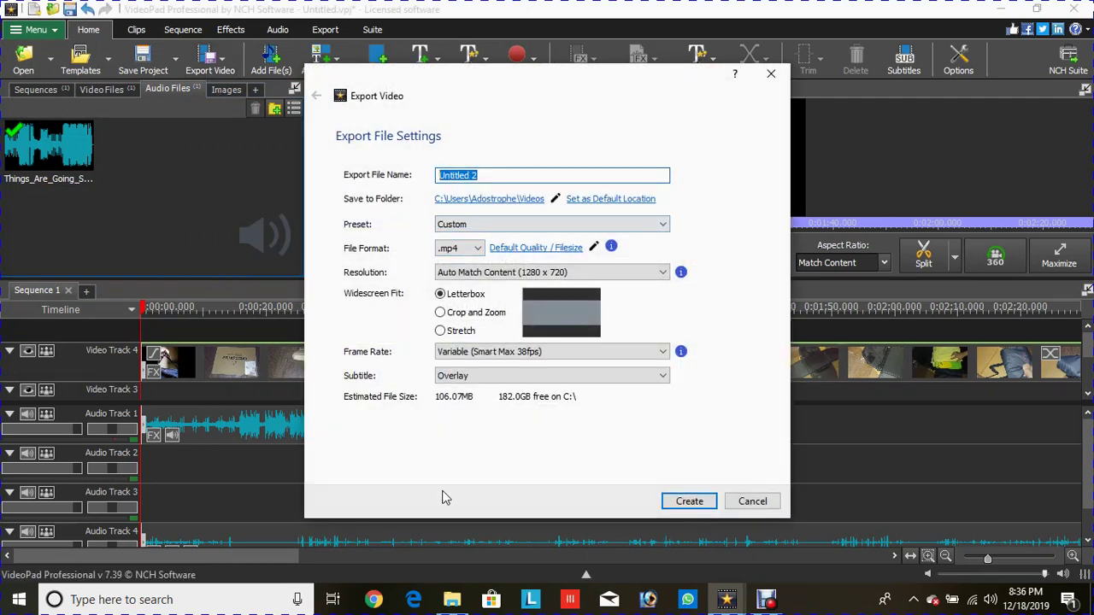
{"action": "left_click", "coordinate": [442, 316]}
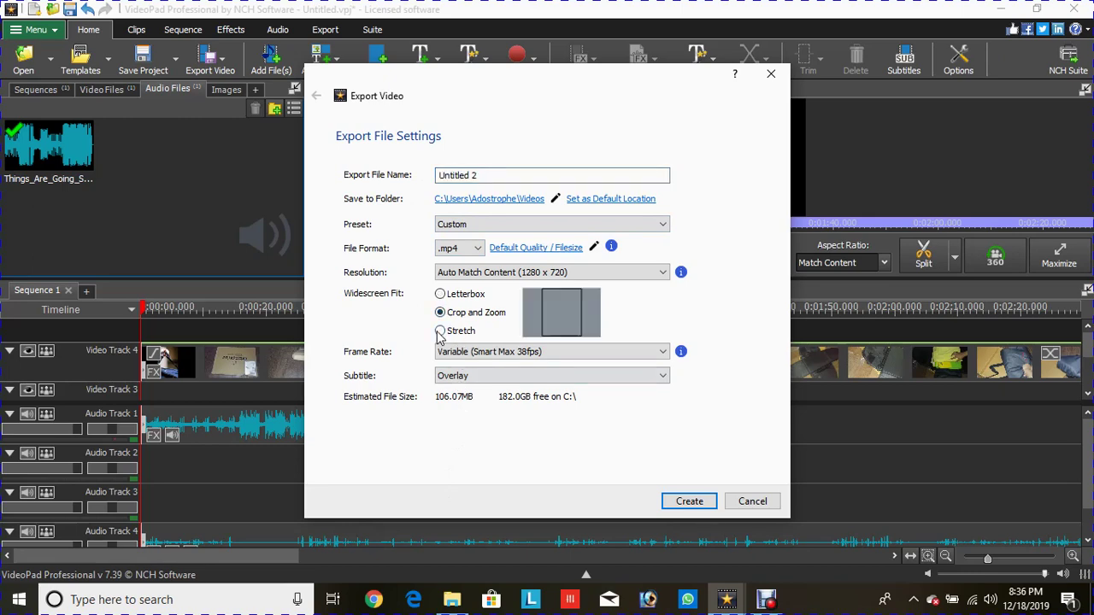
{"action": "left_click", "coordinate": [439, 332]}
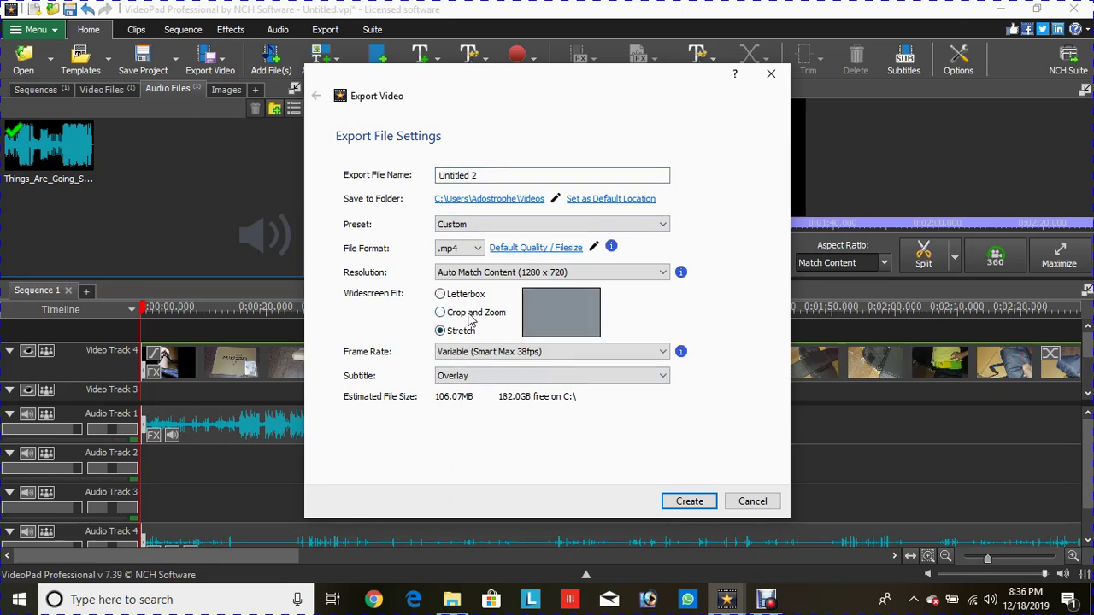
{"action": "left_click", "coordinate": [475, 352]}
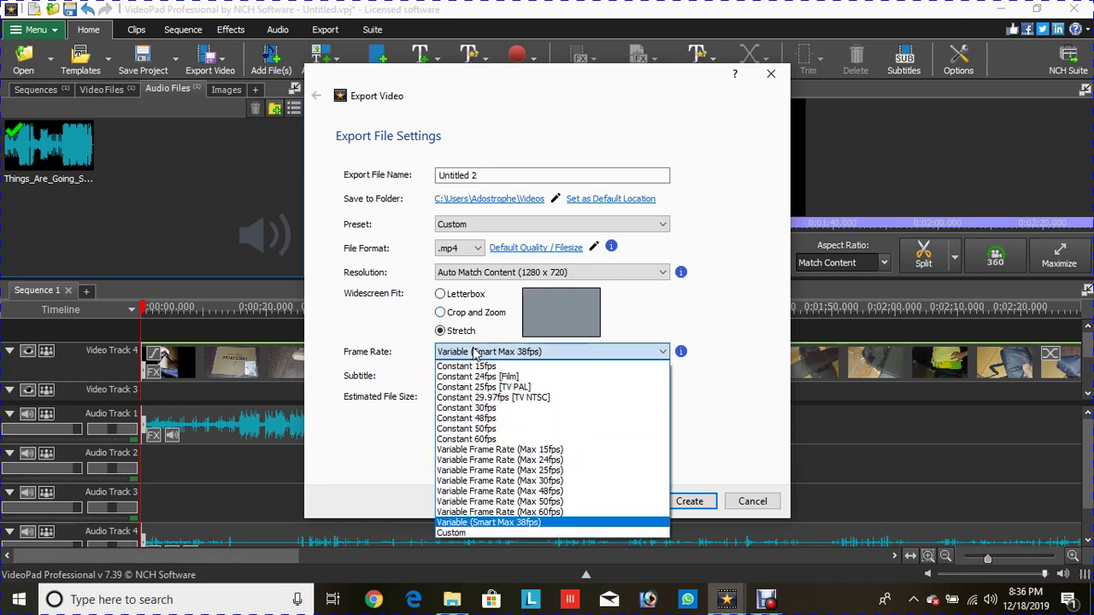
{"action": "left_click", "coordinate": [475, 353]}
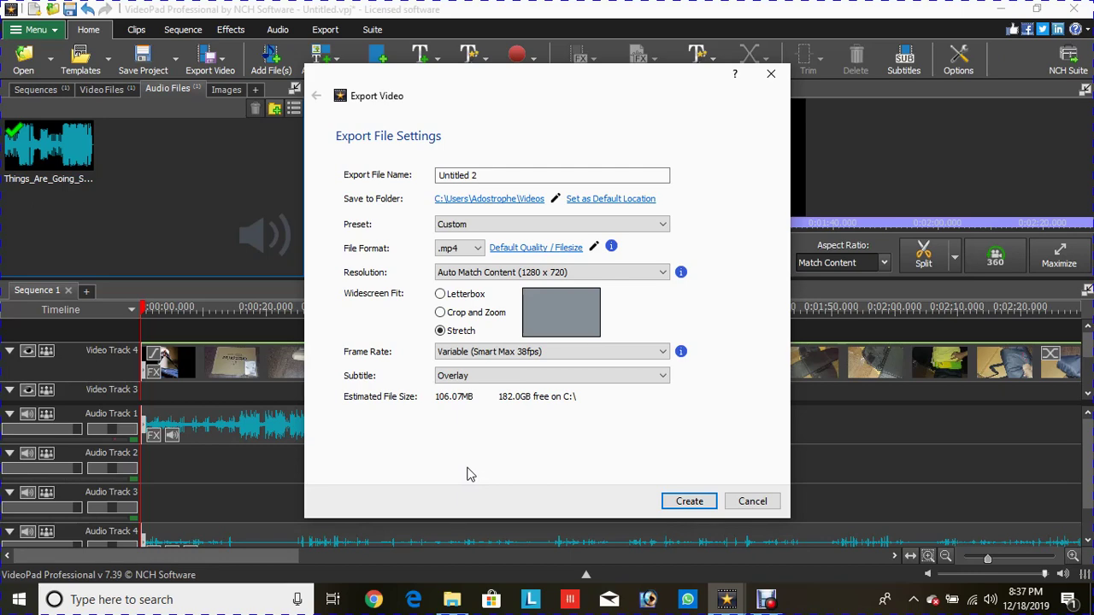
{"action": "key", "text": "Return"}
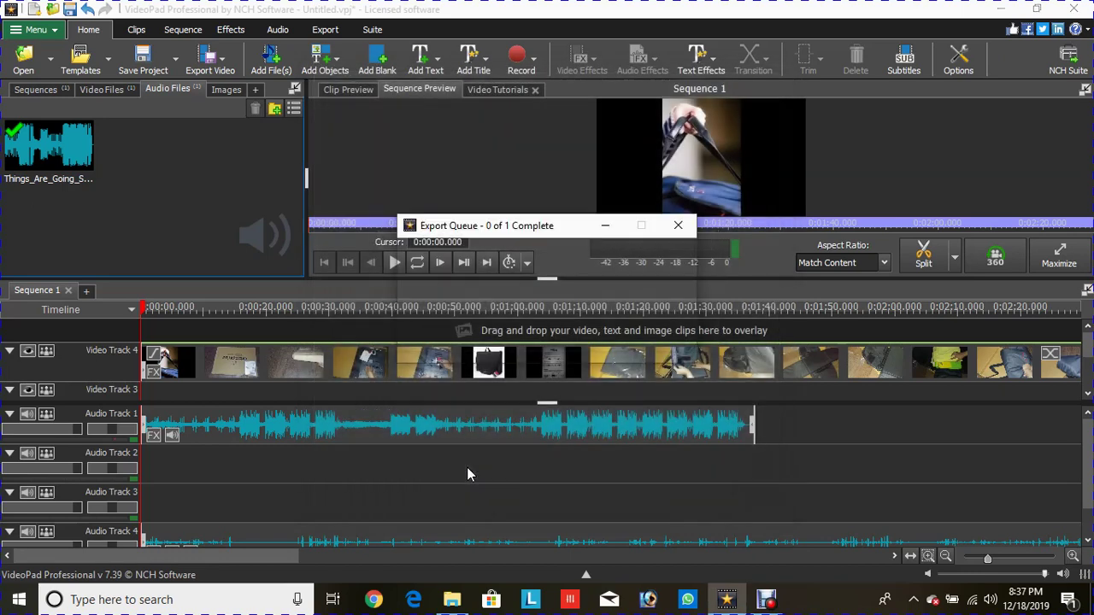